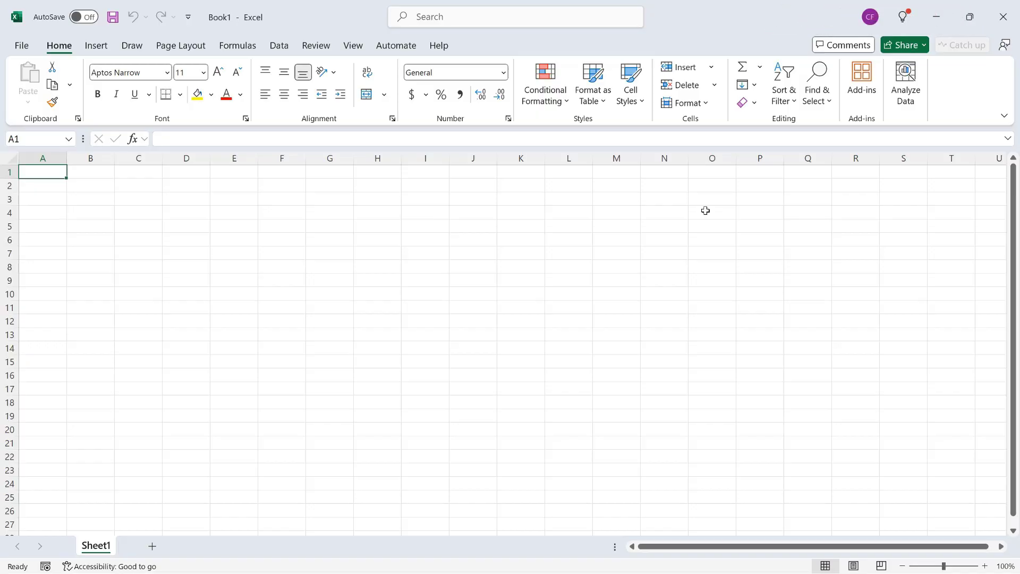
Step: Look over the techsoc.com page in the Edge browser, scrolling up and down
key("alt+Tab")
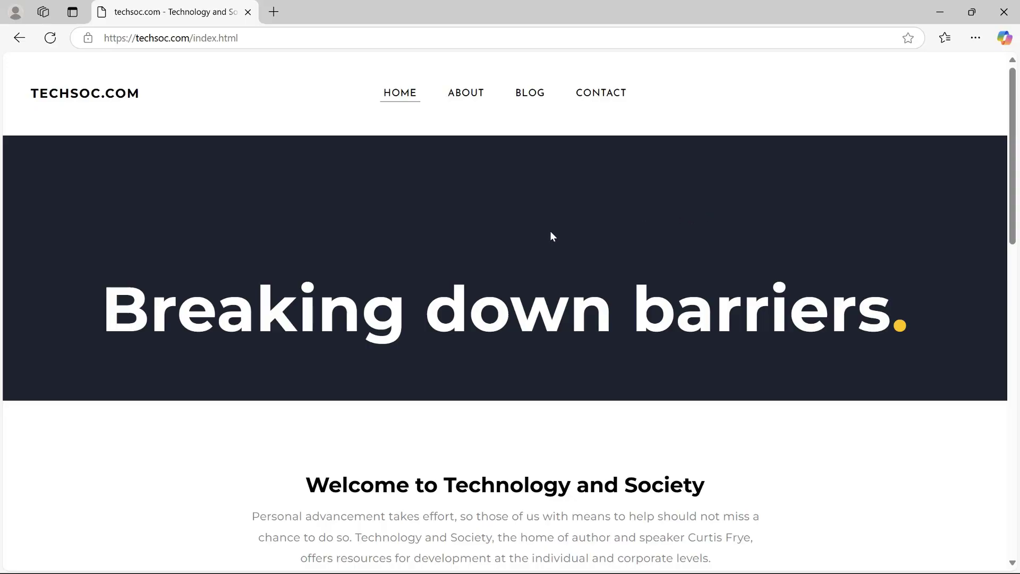
scroll(326, 340, "down", 8)
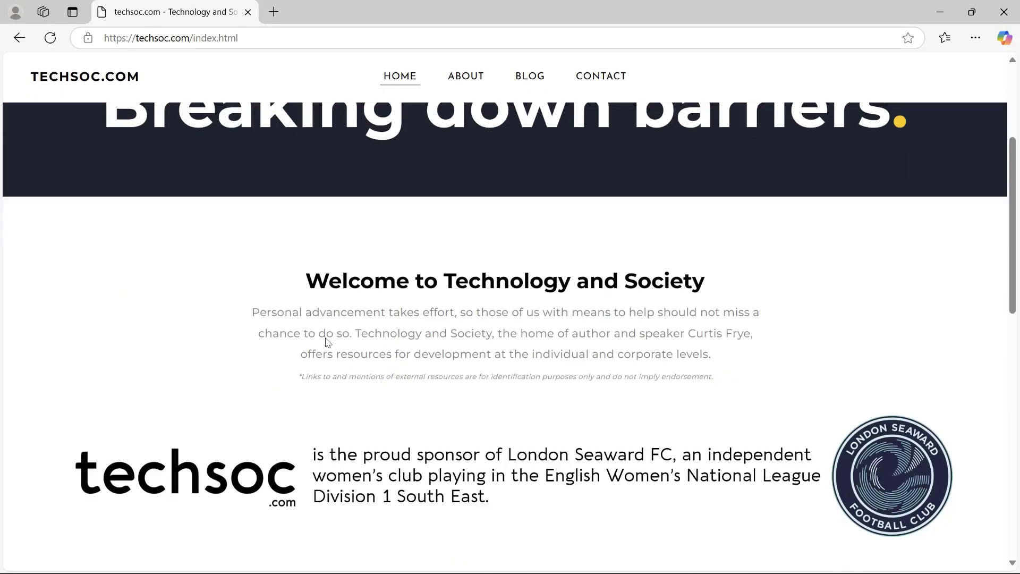
scroll(326, 344, "down", 9)
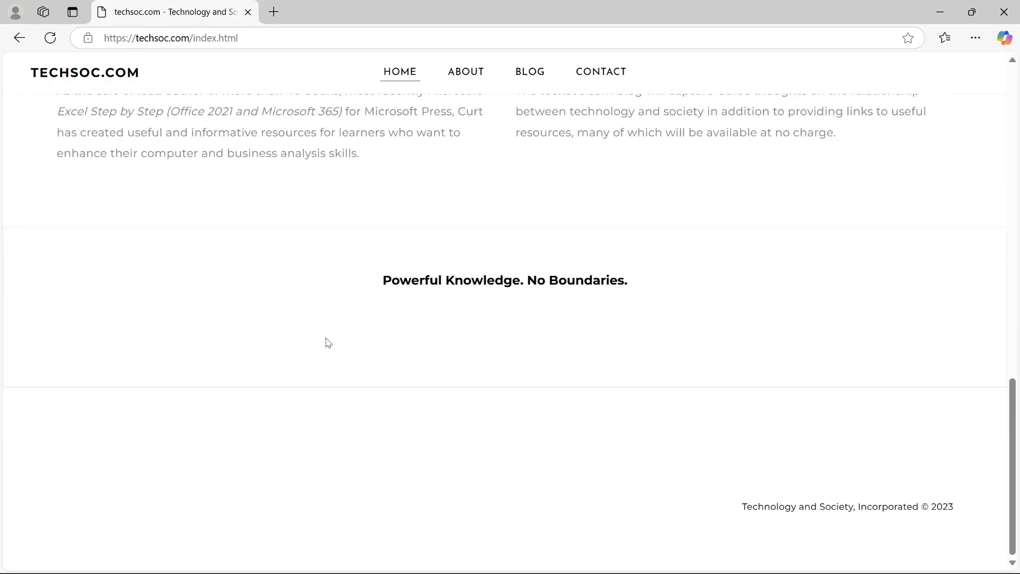
scroll(326, 342, "up", 8)
scroll(326, 342, "down", 8)
scroll(327, 343, "up", 18)
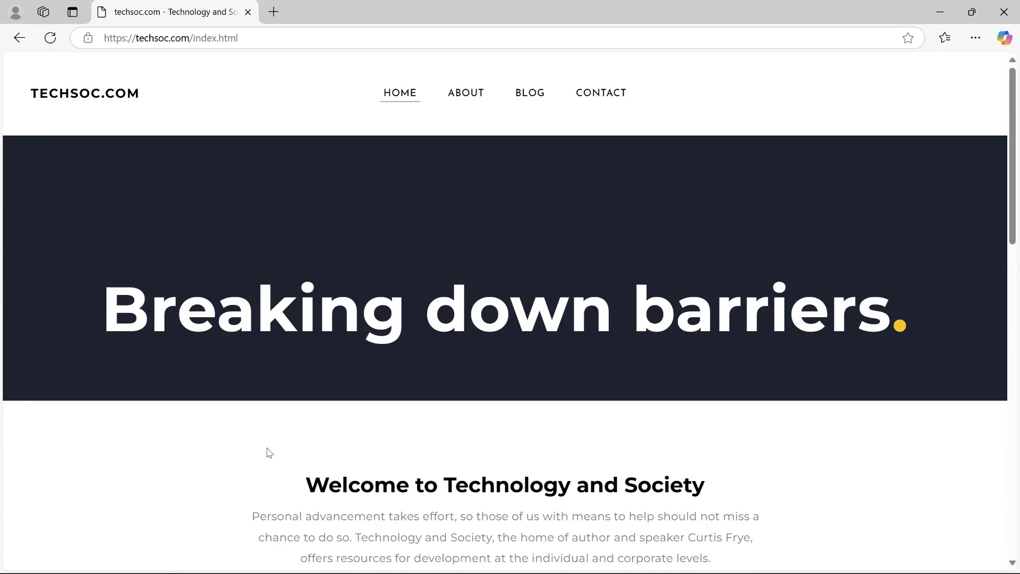
Step: Back in Excel, list the windows available under Insert > Screenshot
key("alt+Tab")
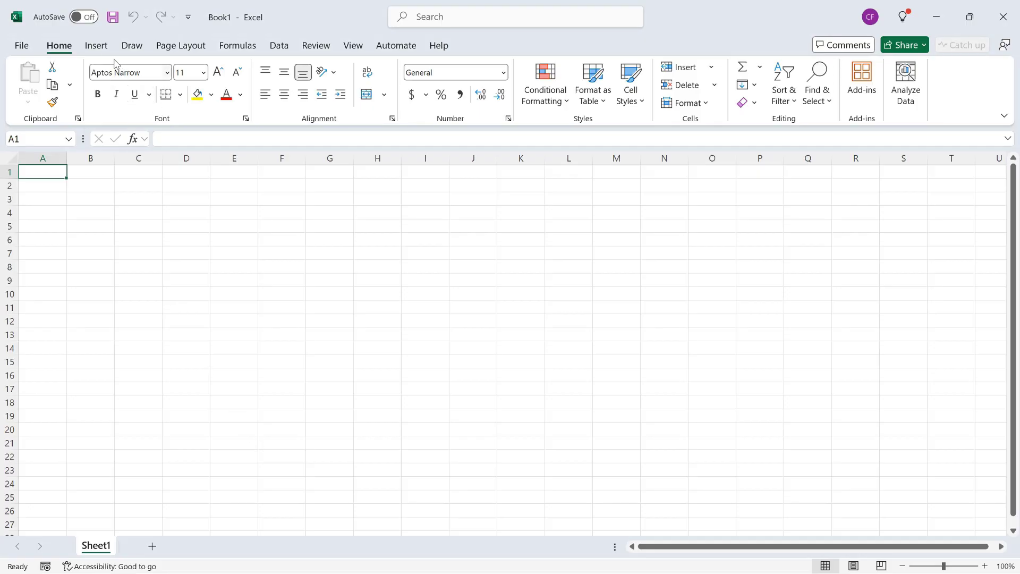
left_click(96, 46)
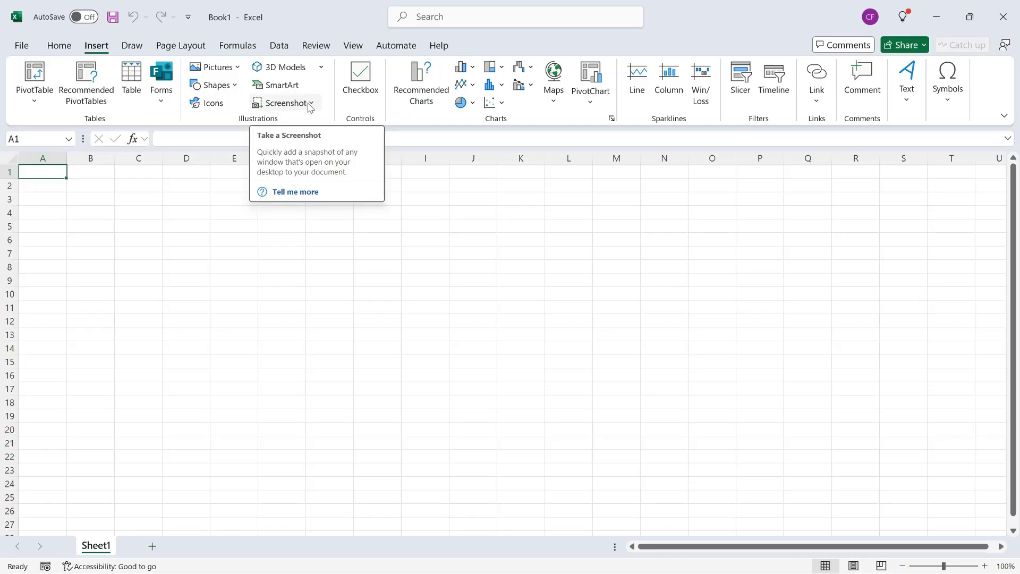
left_click(311, 104)
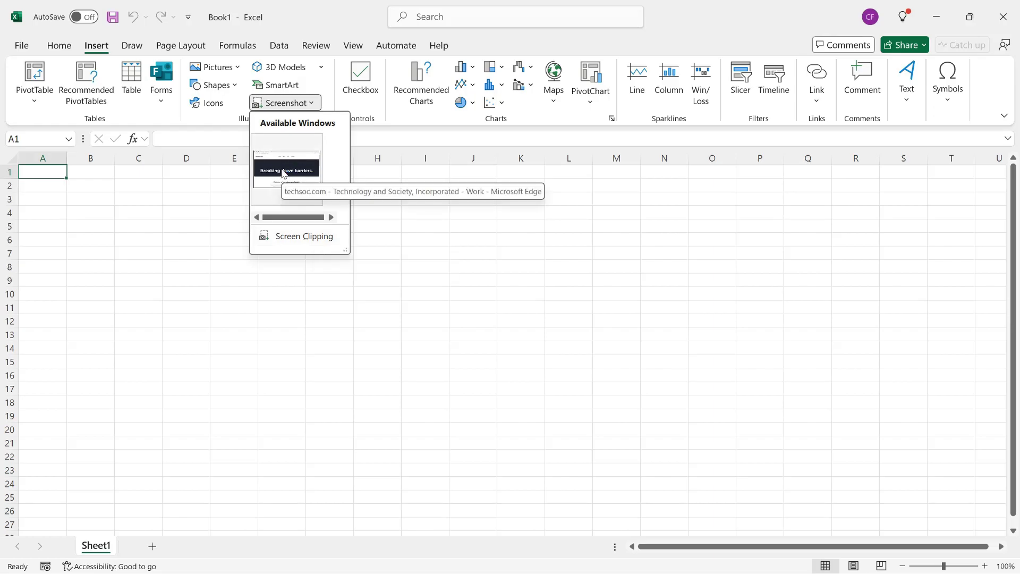
Step: Insert the techsoc.com Edge window screenshot and stretch it down to row 57
left_click(283, 174)
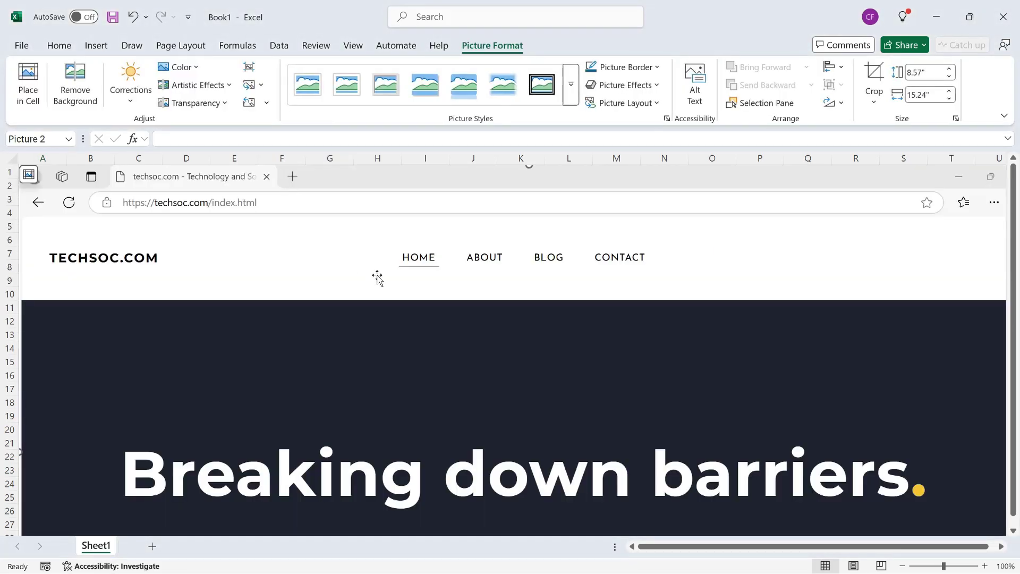
scroll(377, 276, "down", 8)
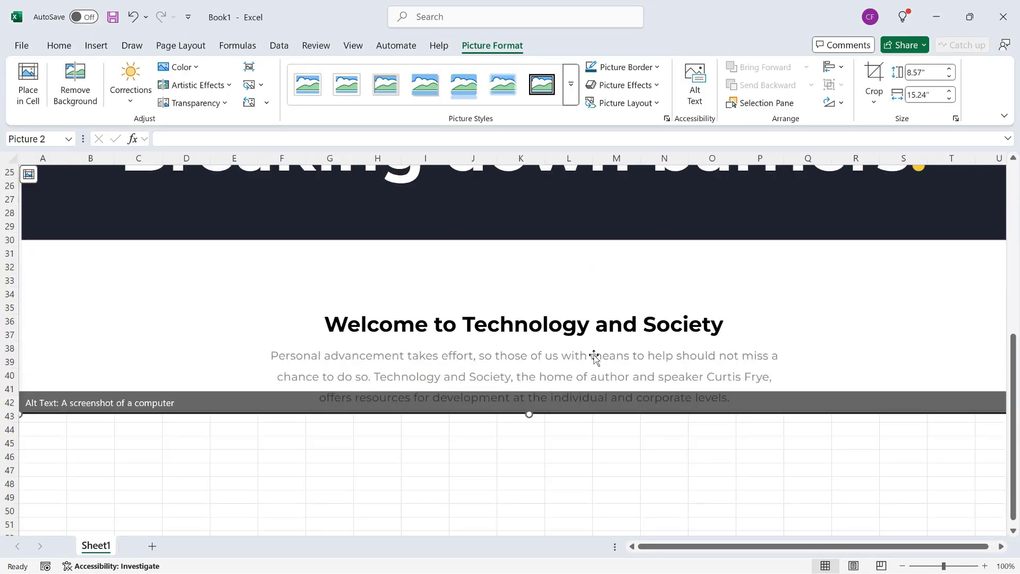
left_click_drag(529, 414, 534, 505)
scroll(490, 412, "down", 4)
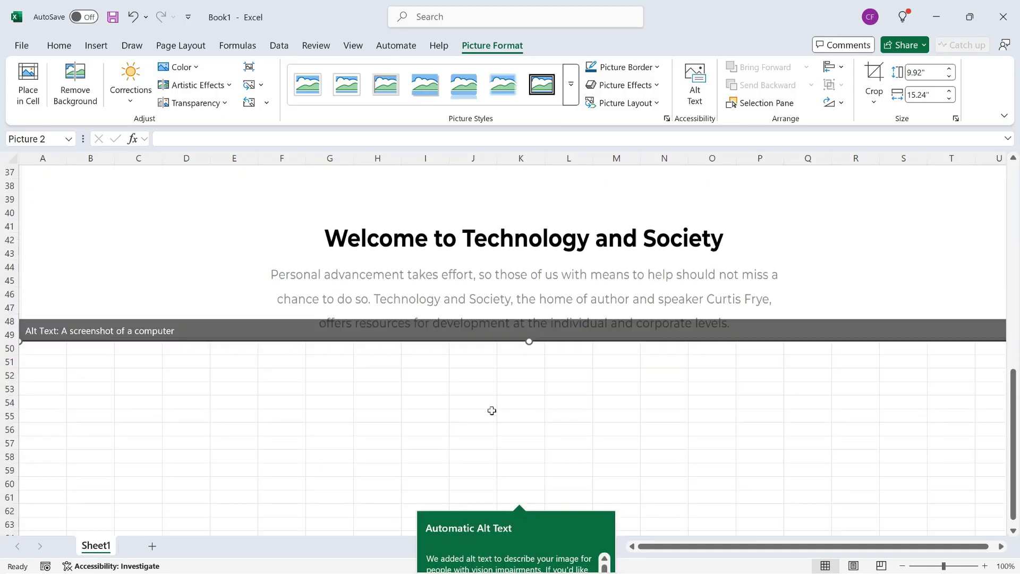
left_click_drag(529, 341, 533, 450)
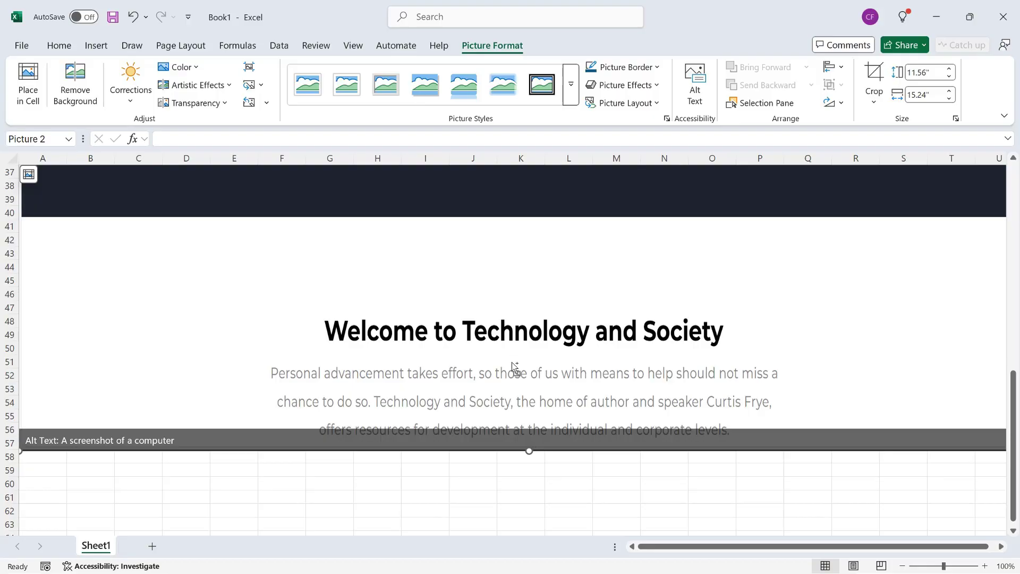
Step: Undo the stretch so the screenshot is 8.57 by 15.24 inches, then return to the browser
key("ctrl+z")
key("ctrl+z")
scroll(511, 362, "up", 11)
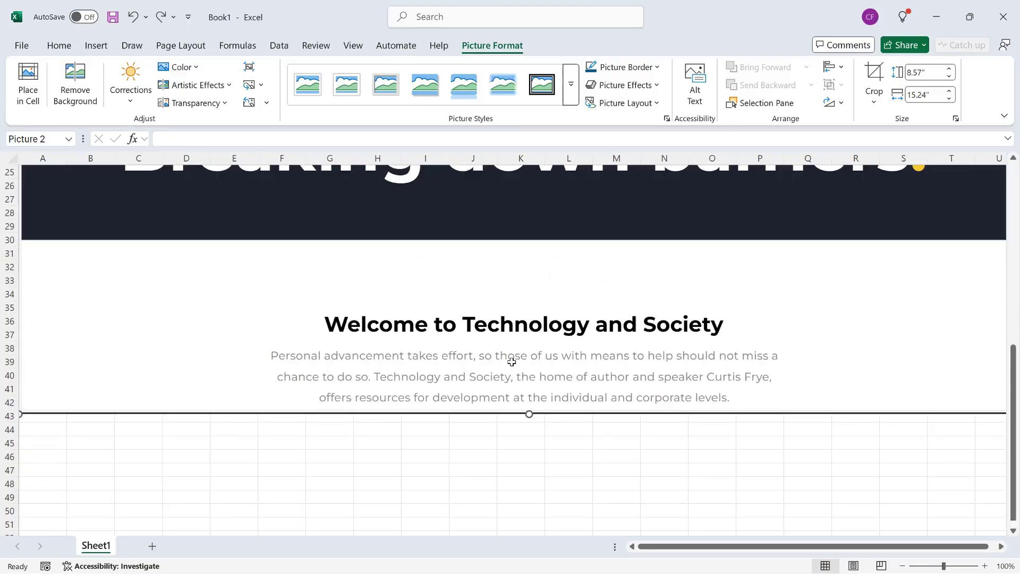
scroll(512, 363, "up", 1)
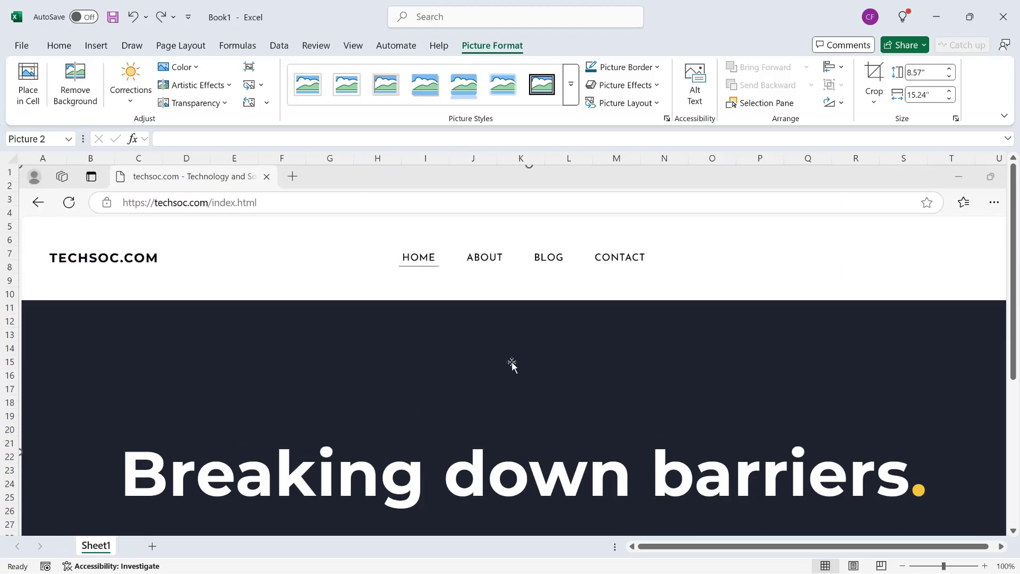
scroll(512, 363, "down", 5)
scroll(512, 362, "down", 3)
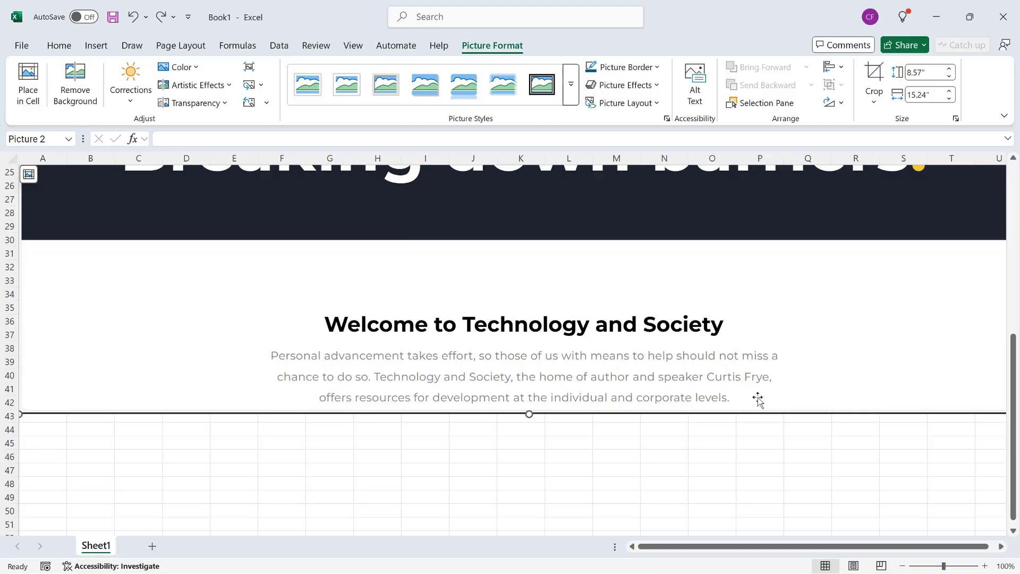
key("alt+Tab")
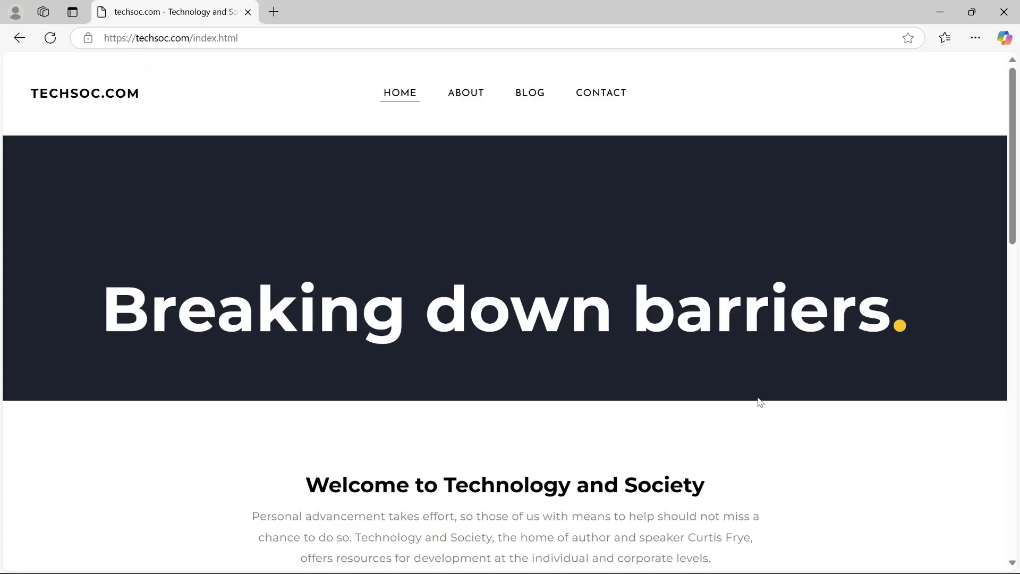
key("alt+Tab")
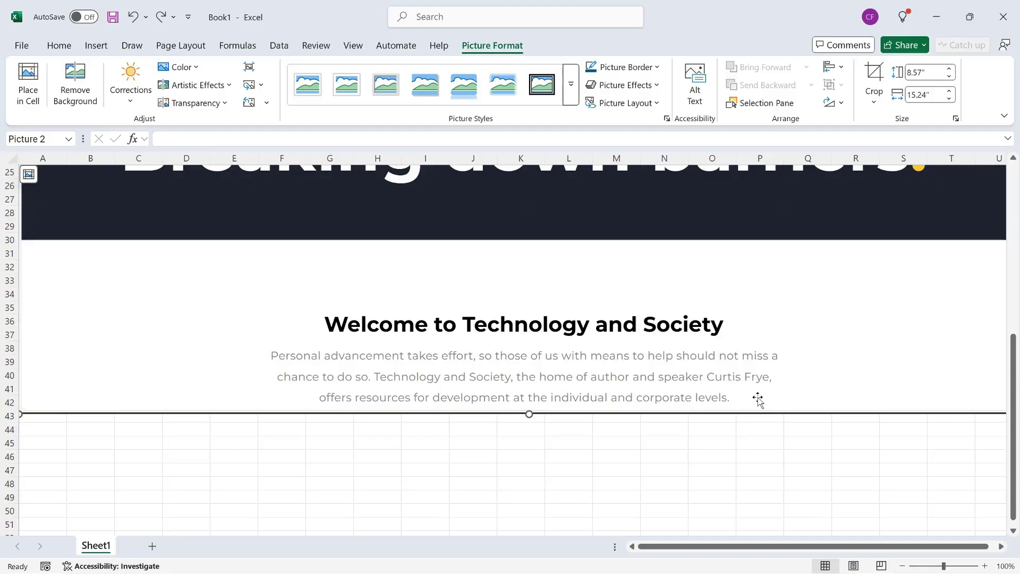
Step: Select cell B45 and start Screen Clipping from Insert > Screenshot
left_click(91, 444)
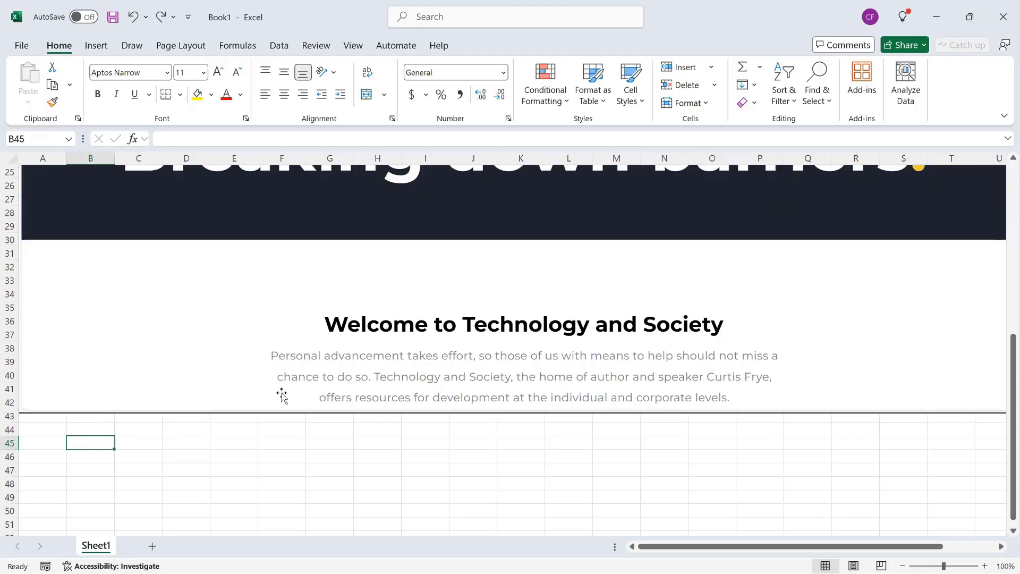
left_click(99, 52)
left_click(291, 103)
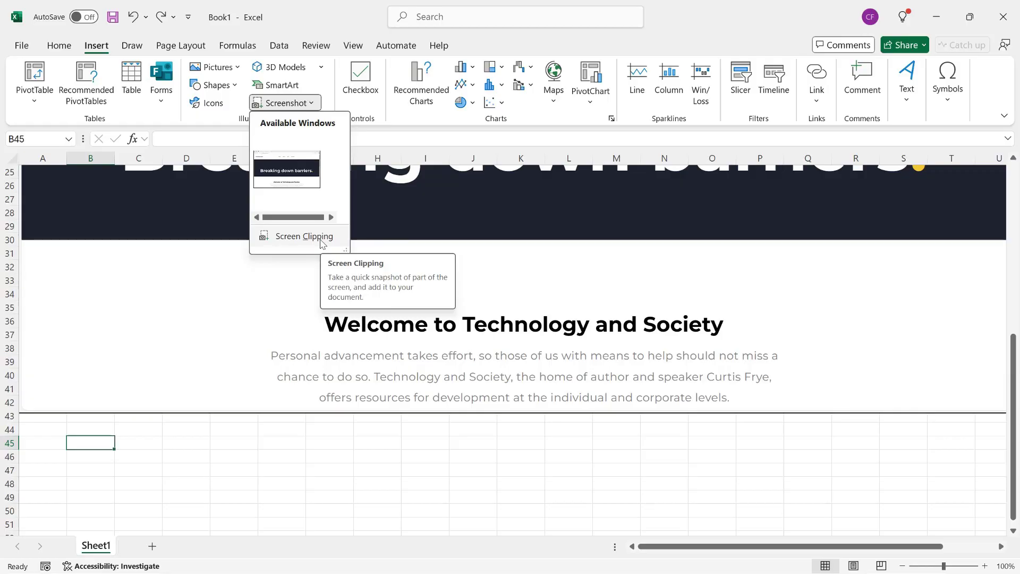
left_click(304, 236)
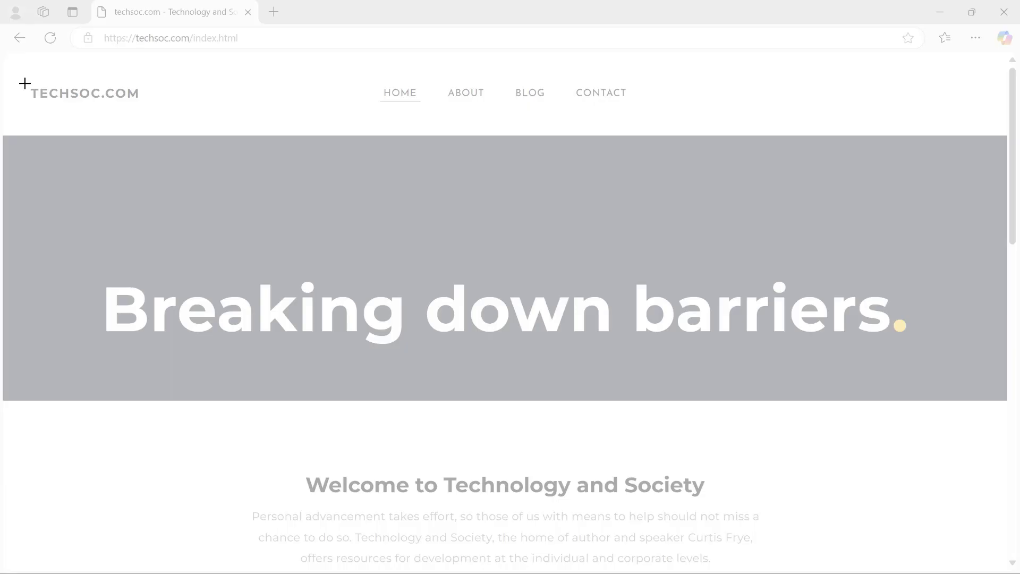
Step: Clip the TECHSOC.COM logo from the browser page into the sheet at B45
left_click_drag(25, 84, 144, 103)
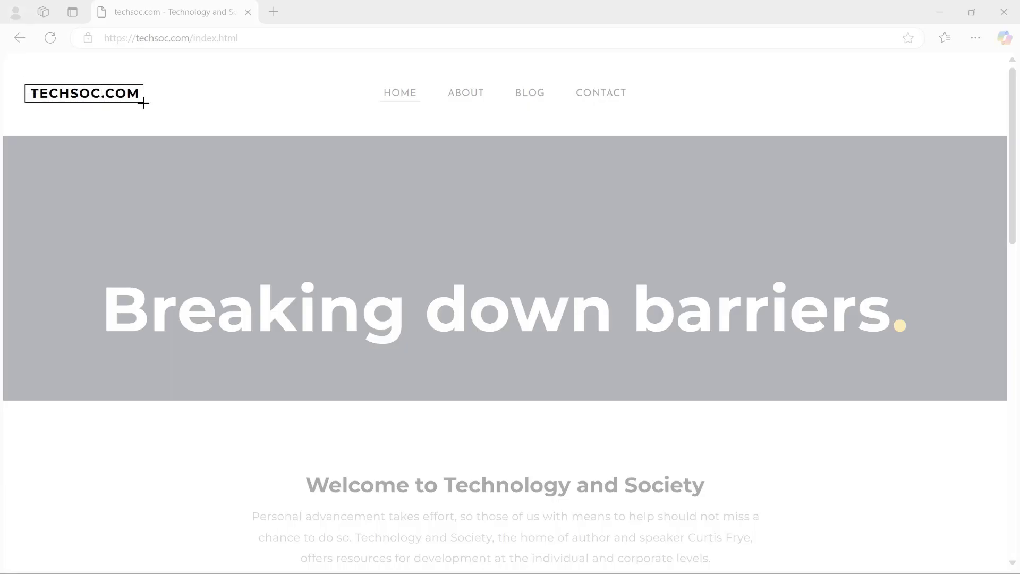
left_click_drag(143, 104, 145, 102)
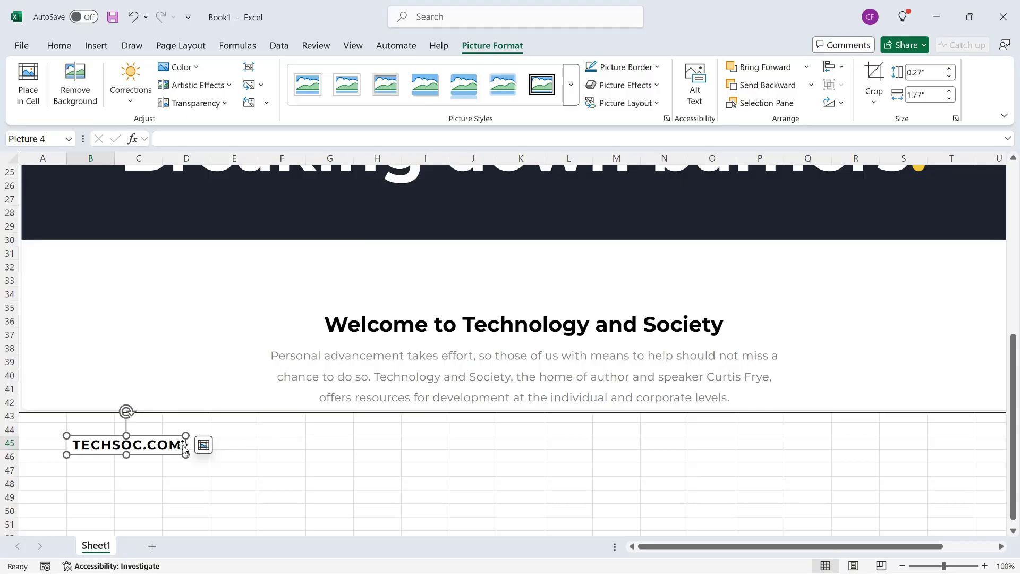
Step: Save the TECHSOC.COM clip as 'Techsoc URL', Portable Network Graphics, in Fundamental Skills
right_click(161, 448)
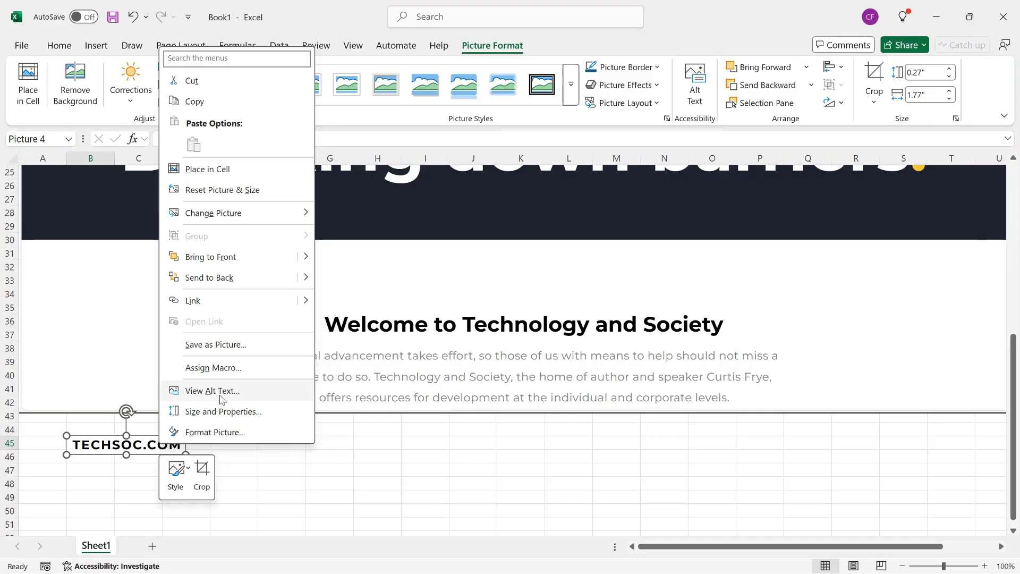
left_click(255, 345)
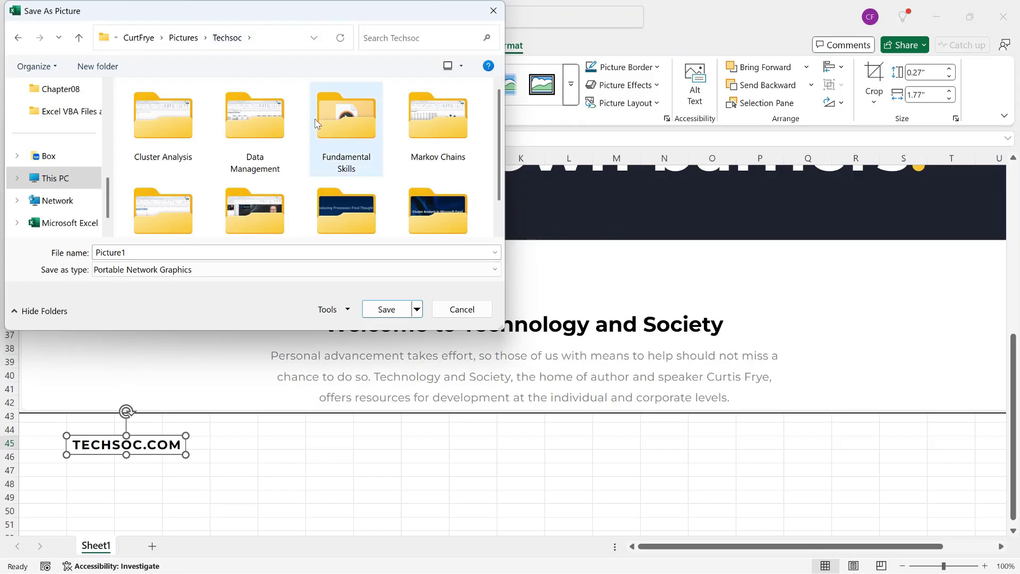
double_click(340, 120)
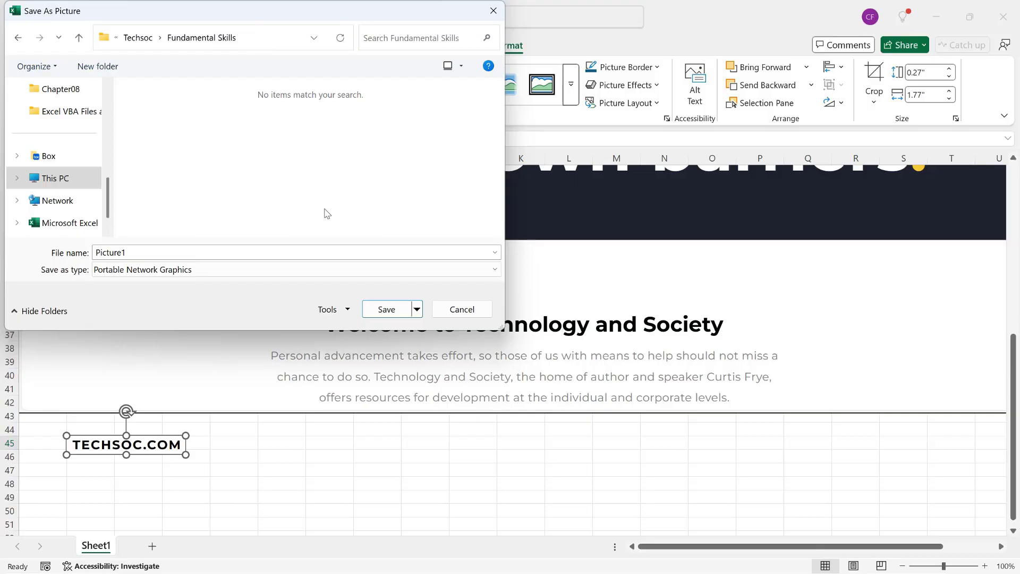
left_click(219, 257)
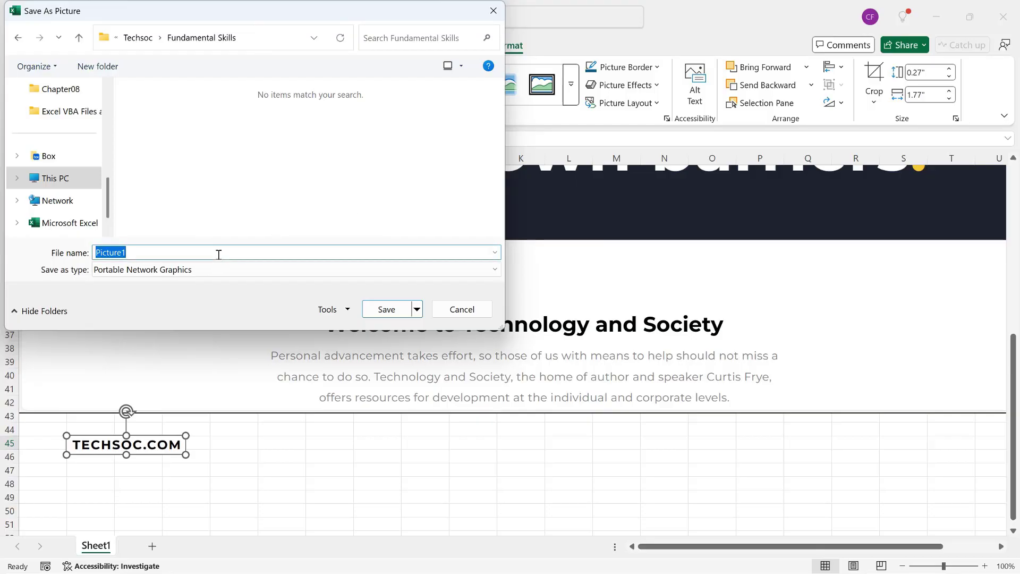
type("Techsoc L")
type("ogo")
key("BackSpace")
key("BackSpace")
key("BackSpace")
key("BackSpace")
type("URL")
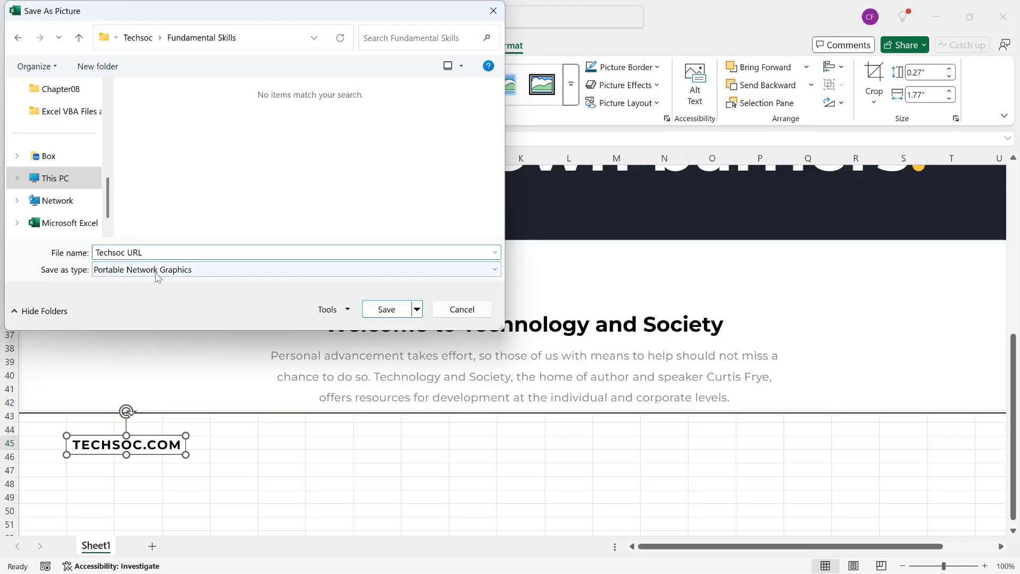
left_click(210, 272)
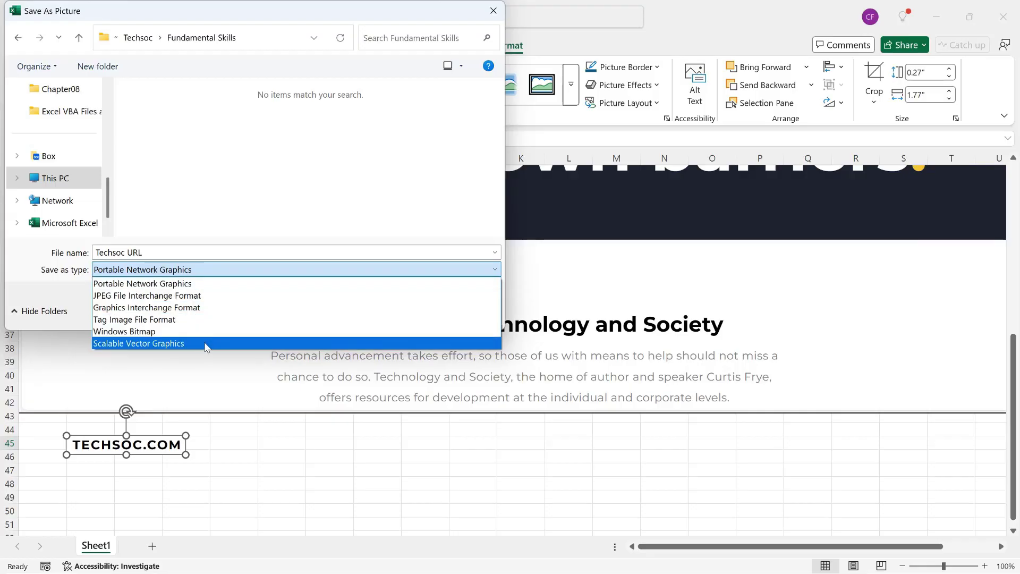
left_click(209, 283)
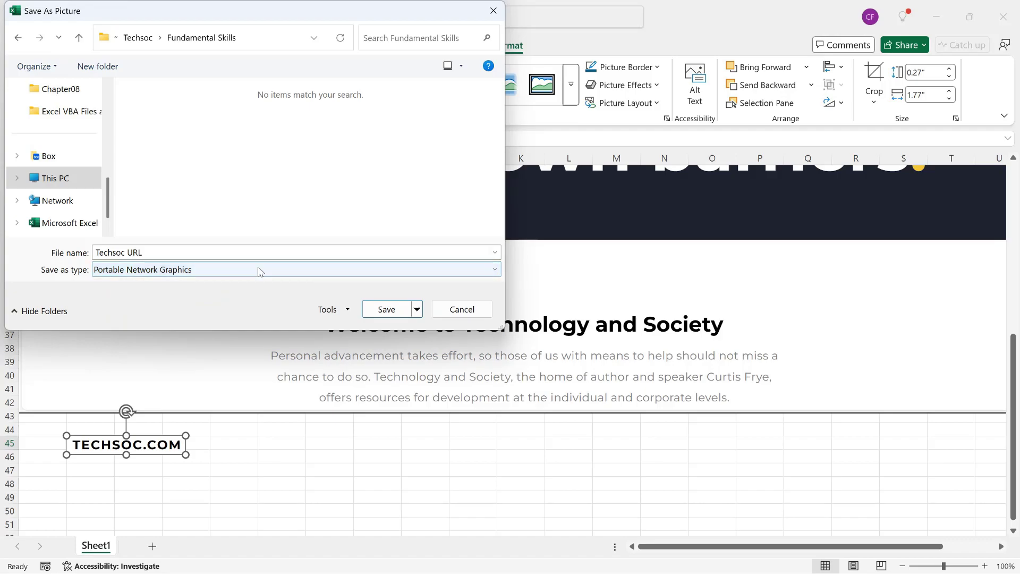
left_click(387, 309)
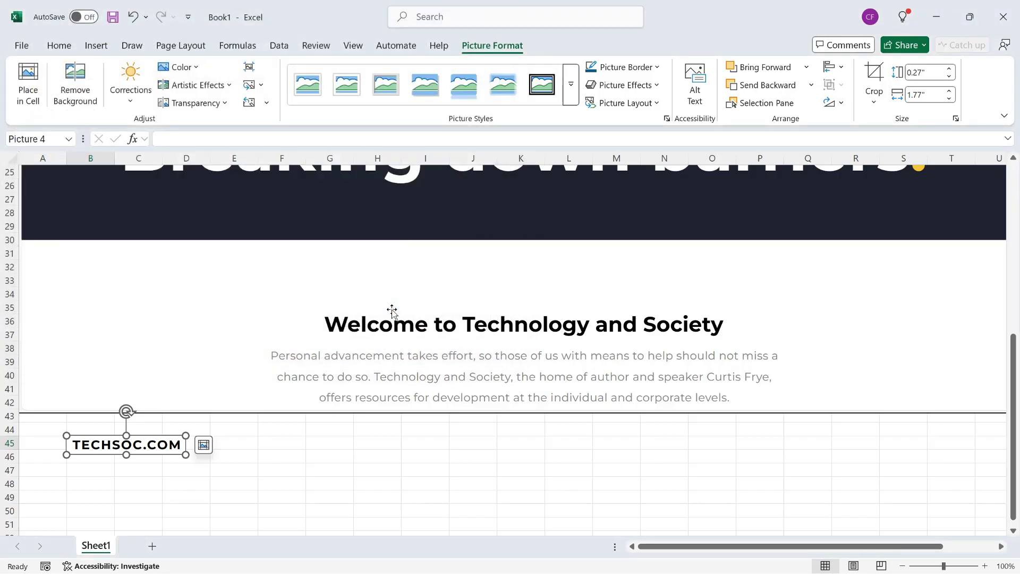